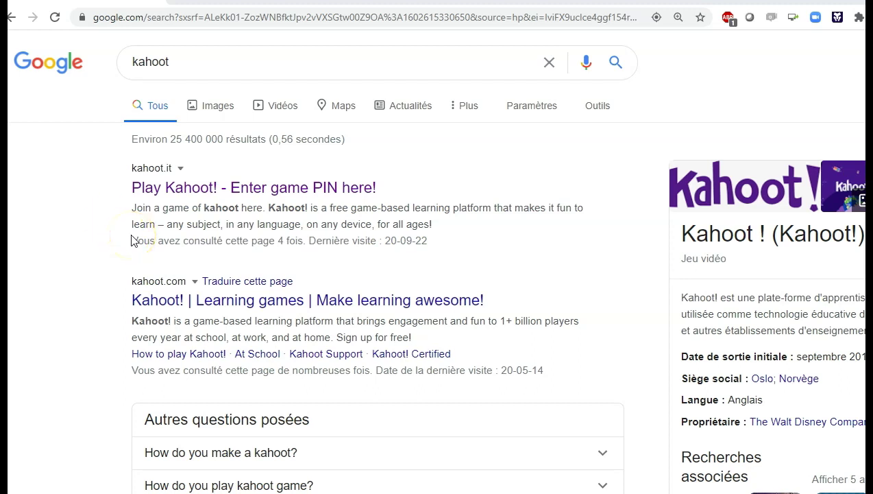
# Step: Log in to Kahoot! starting from the kahoot.com search result and open the list of own kahoots
pyautogui.click(165, 302)
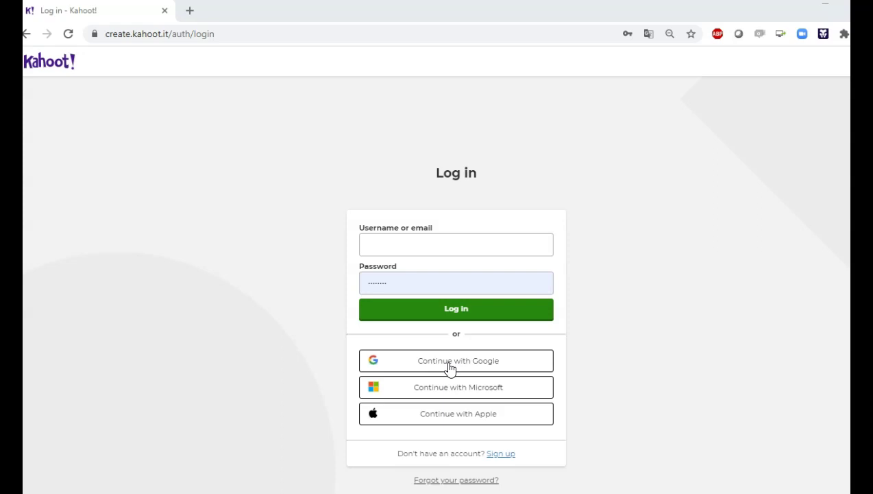
pyautogui.click(275, 444)
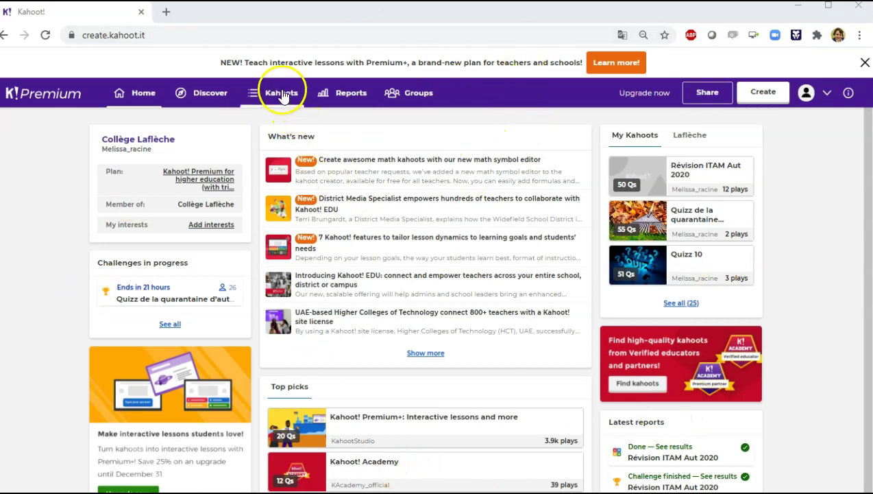
pyautogui.click(260, 98)
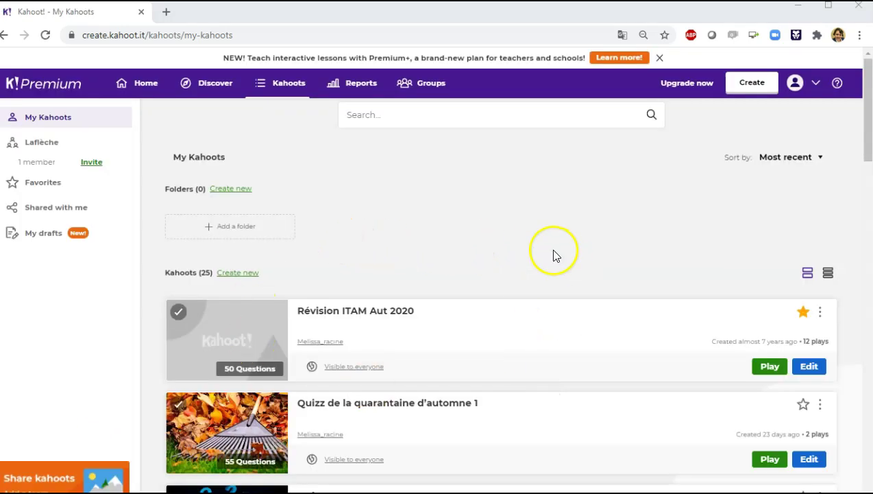
# Step: Look through the existing kahoots and create a new blank kahoot
pyautogui.scroll(-9, 547, 240)
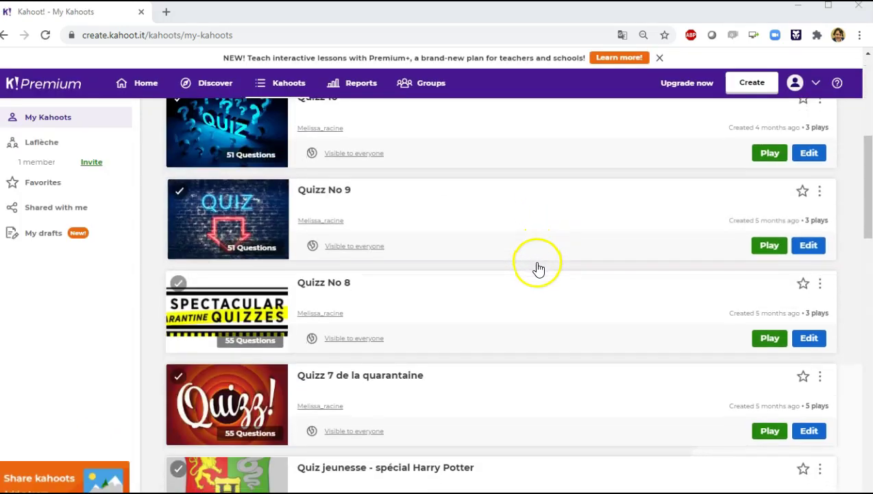
pyautogui.scroll(-5, 533, 282)
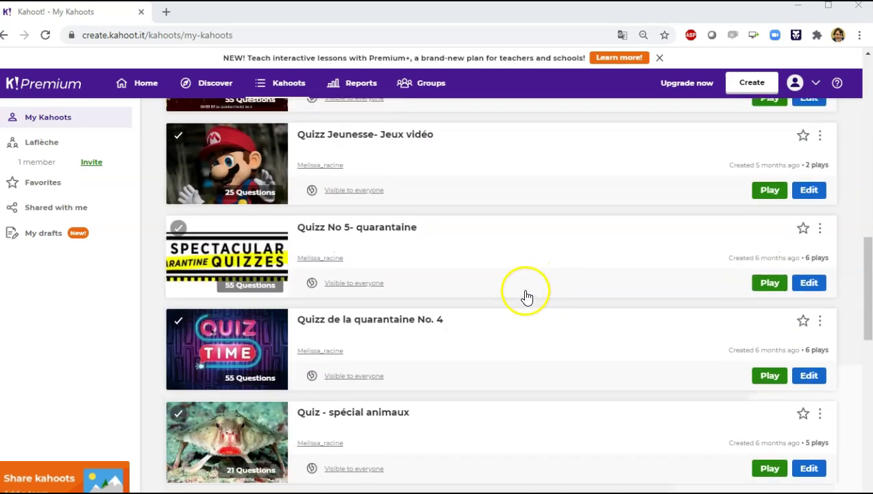
pyautogui.scroll(3, 524, 291)
pyautogui.scroll(11, 523, 292)
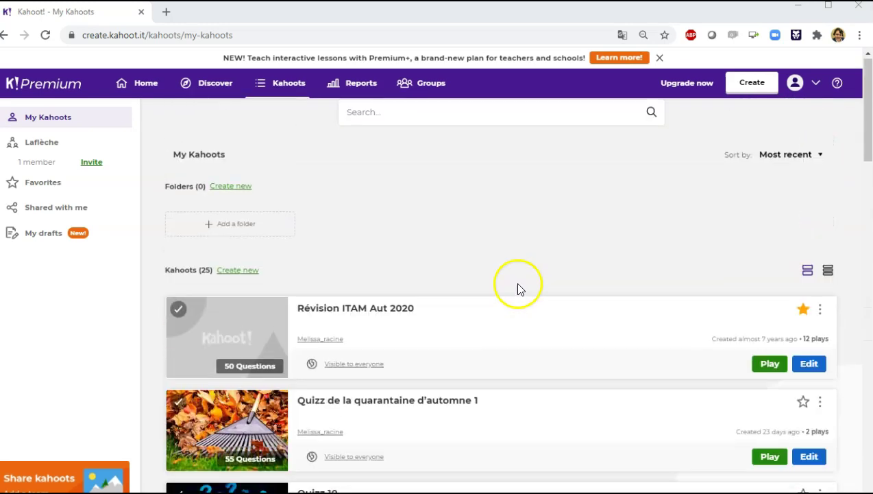
pyautogui.click(237, 274)
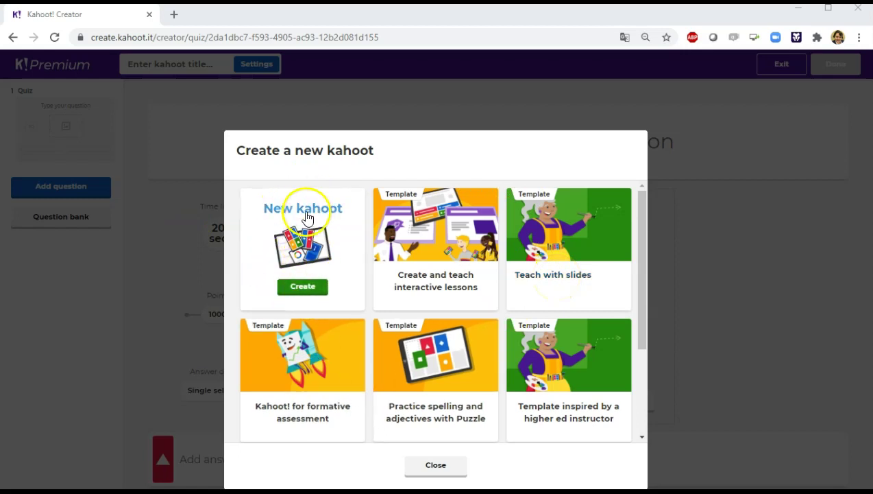
pyautogui.click(305, 295)
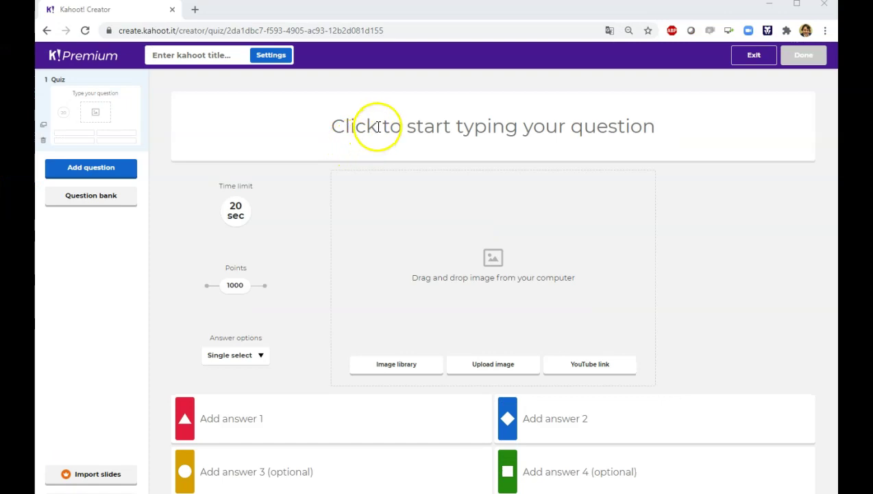
# Step: Enter "Identifiez de ce grade" as the text of the first quiz question
pyautogui.click(378, 126)
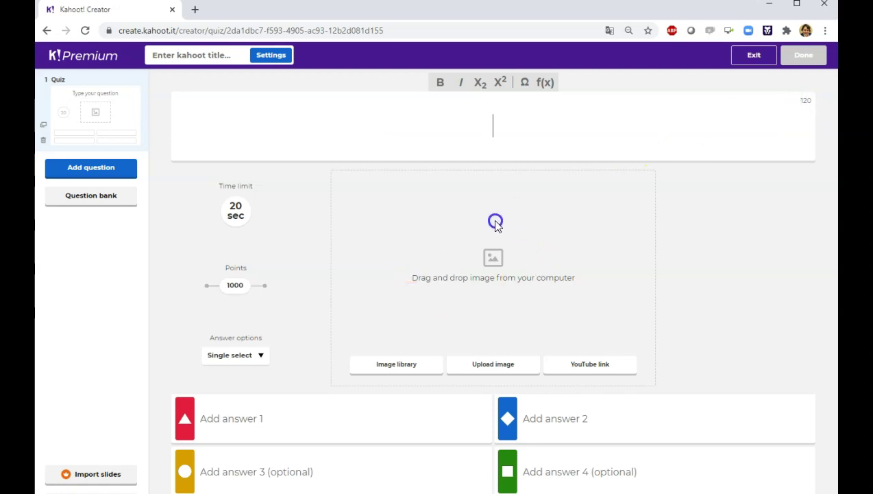
pyautogui.click(536, 302)
pyautogui.write('Identifiez')
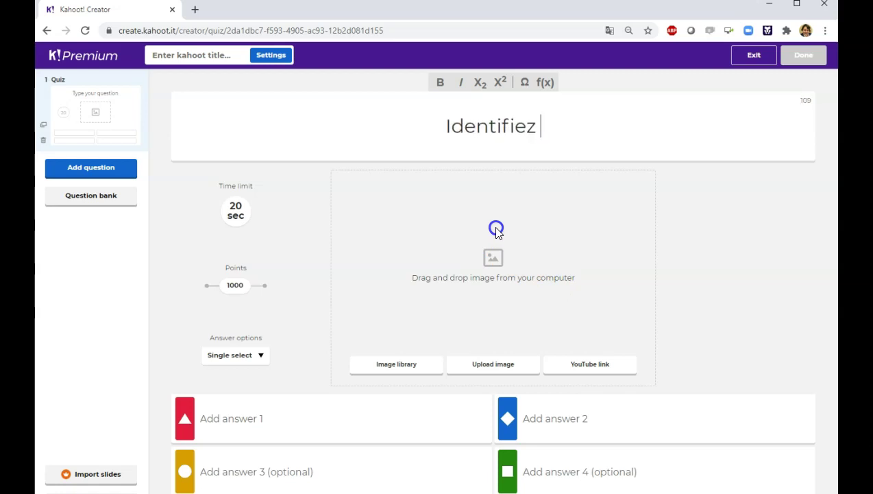
pyautogui.write(' de ce ')
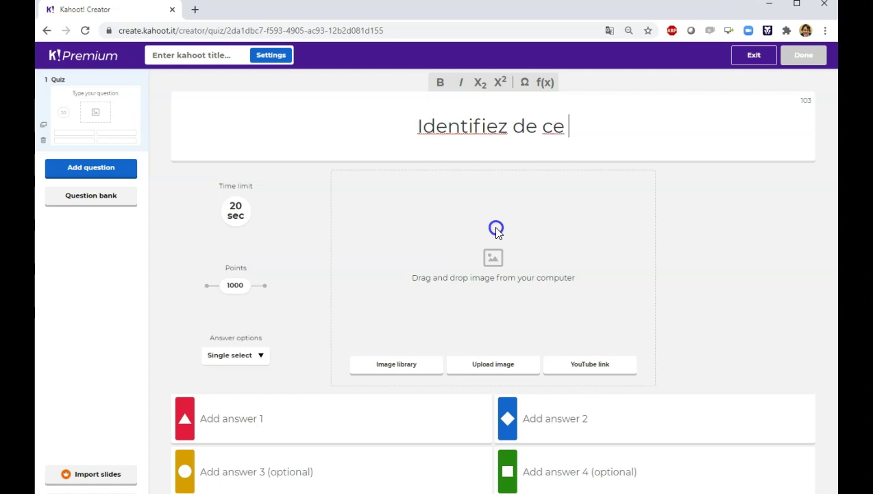
pyautogui.write('grade')
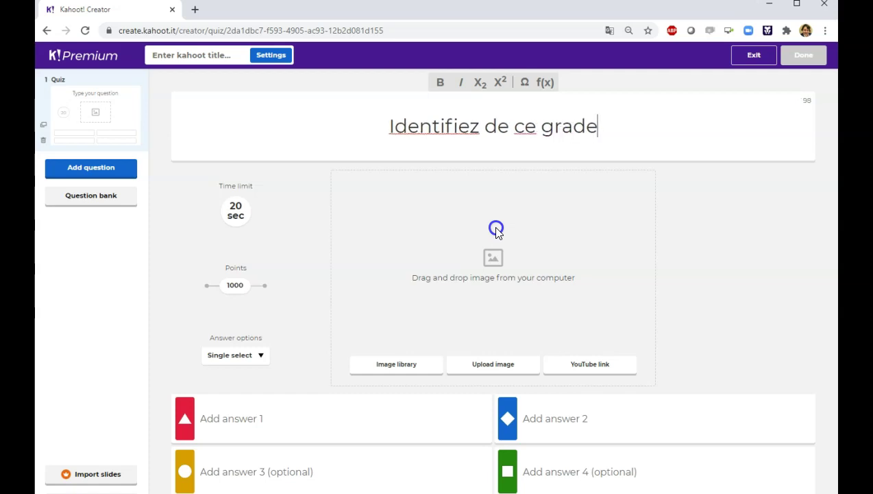
# Step: Upload the "téléchargement" picture from the Bureau folder as the question's image and set its image reveal to 5x5
pyautogui.click(465, 218)
pyautogui.click(521, 317)
pyautogui.click(514, 305)
pyautogui.click(513, 385)
pyautogui.click(490, 374)
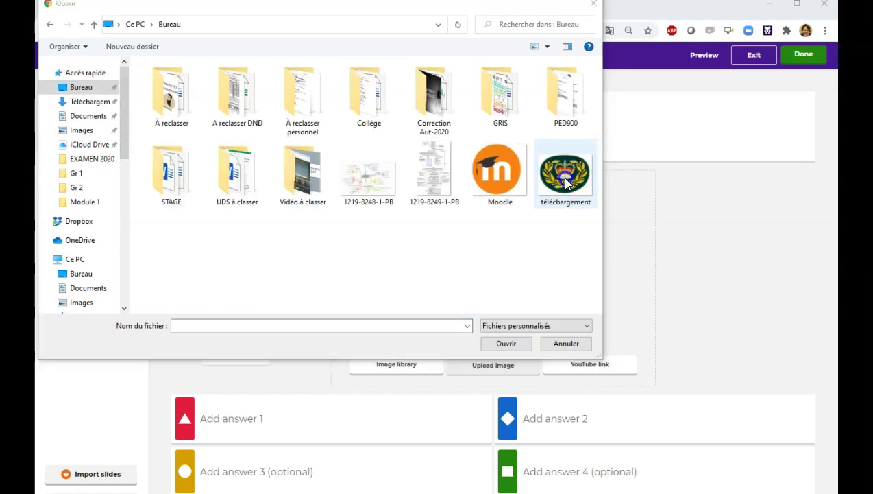
pyautogui.doubleClick(566, 177)
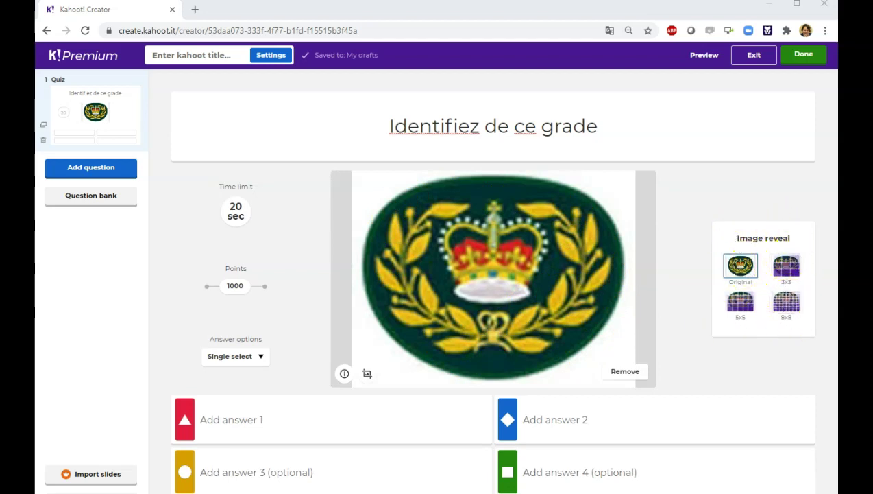
pyautogui.click(744, 306)
pyautogui.click(683, 363)
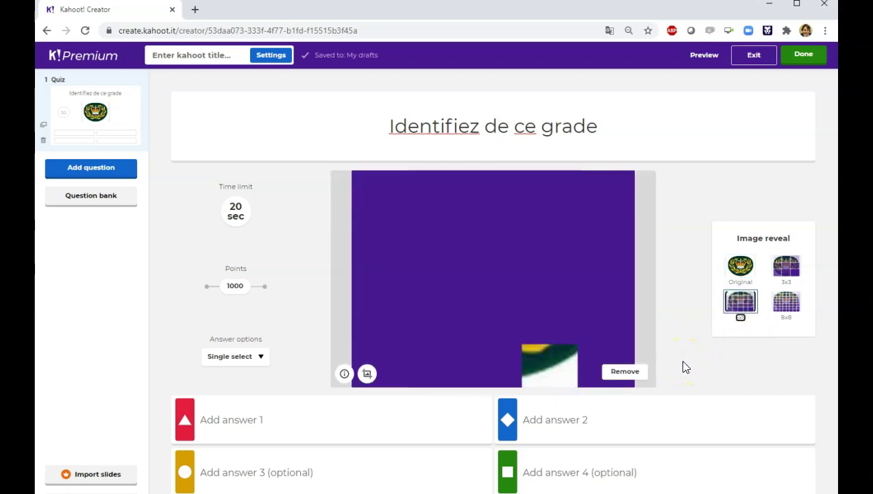
# Step: Fill in the answers Adjudant, Adjudant-maître, Adjudant-chef and Adjudant-adjoint, and mark Adjudant-maître as correct
pyautogui.click(241, 421)
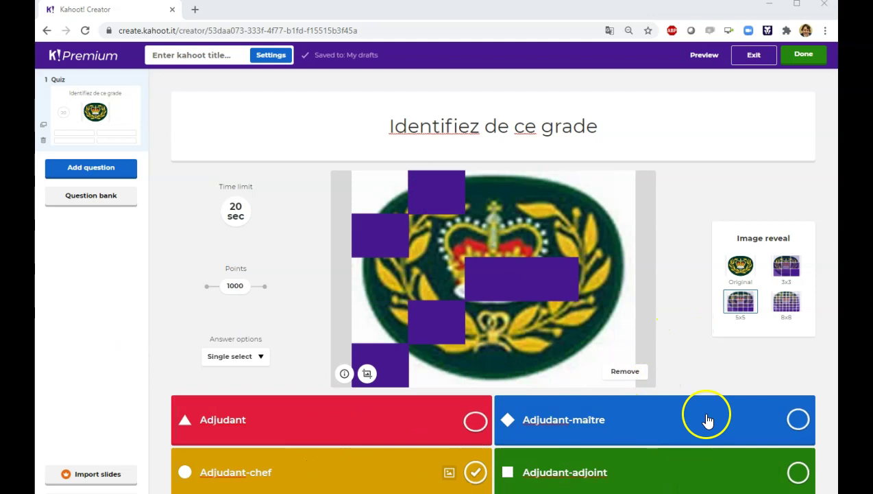
pyautogui.click(798, 420)
pyautogui.click(795, 432)
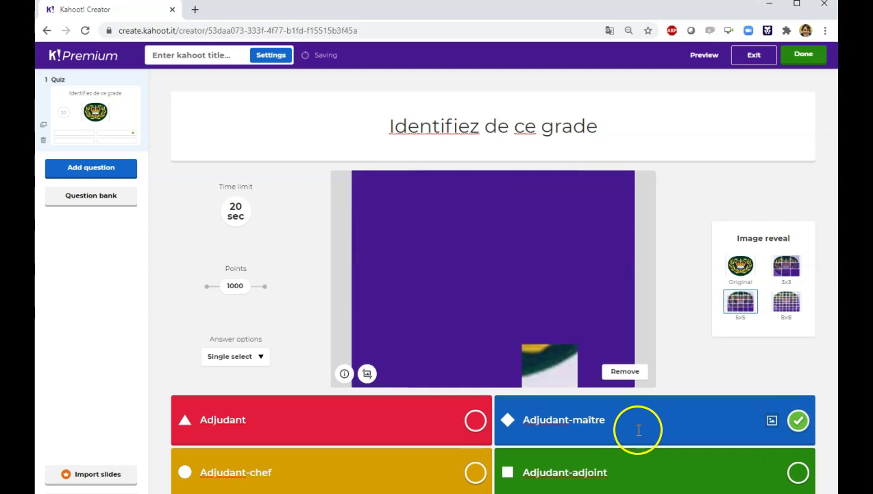
# Step: Add a True or false question reading "Le major-général est supérieur au lieutenant-général" with False as the correct answer
pyautogui.click(80, 171)
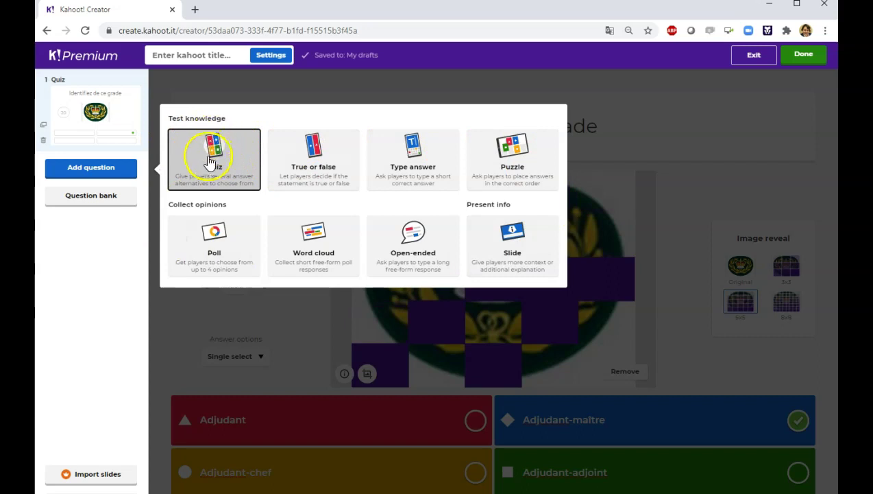
pyautogui.click(319, 151)
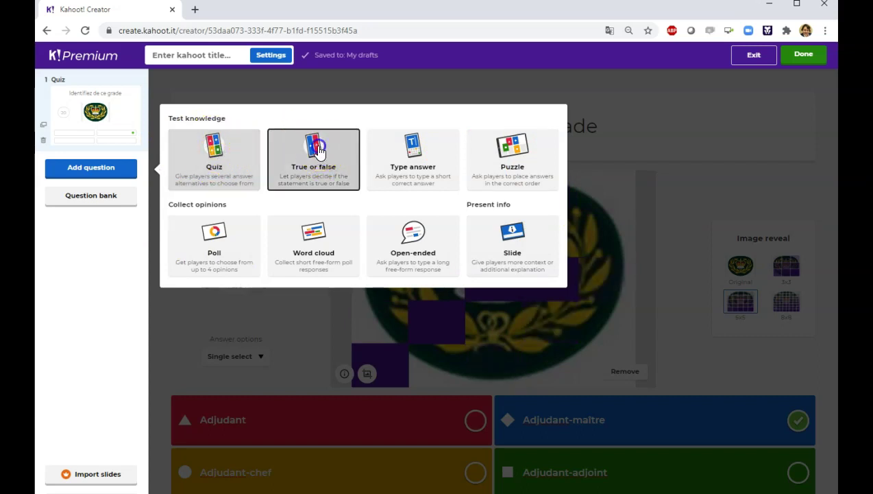
pyautogui.click(313, 158)
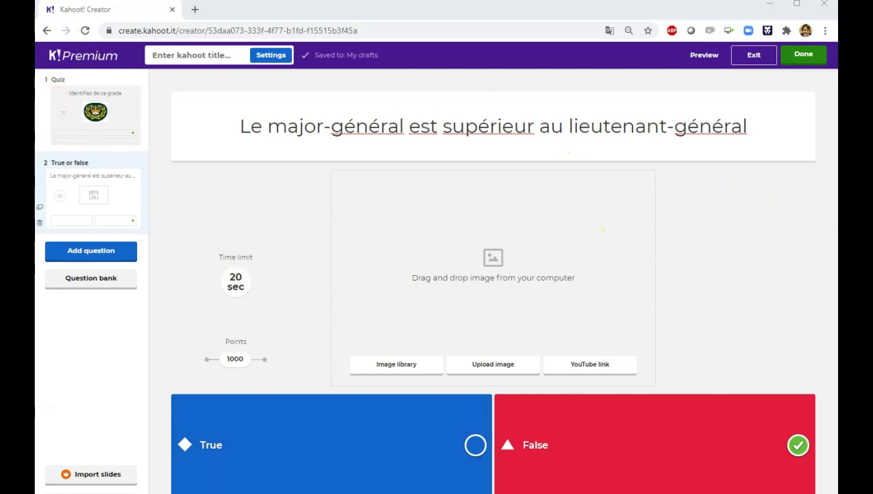
# Step: Finish the kahoot with the title "Quiz Grades" and return to the kahoot list
pyautogui.click(807, 57)
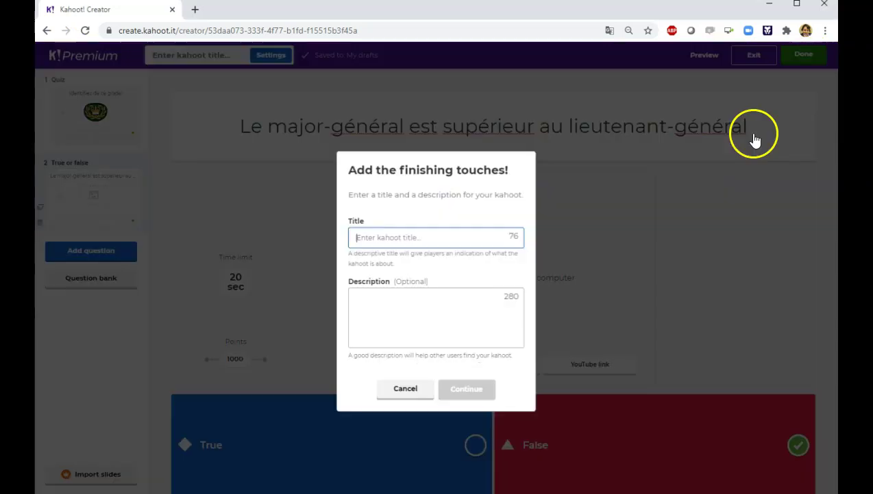
pyautogui.click(392, 236)
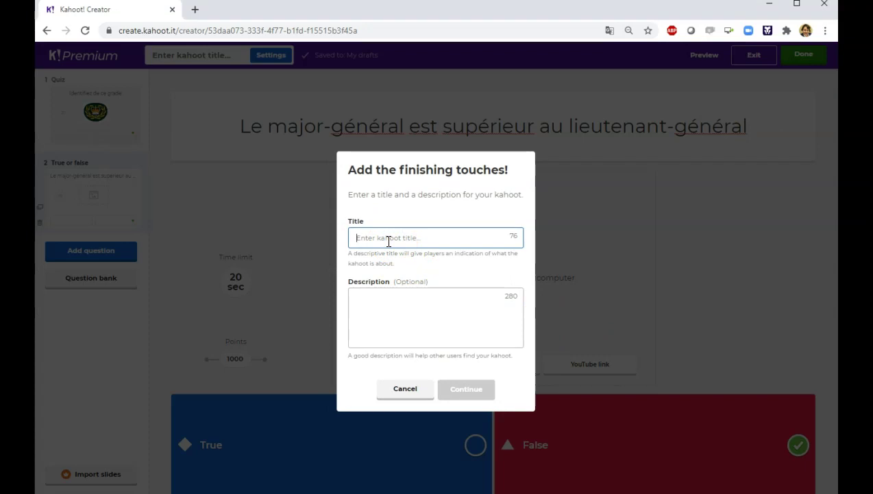
pyautogui.write('Quiz')
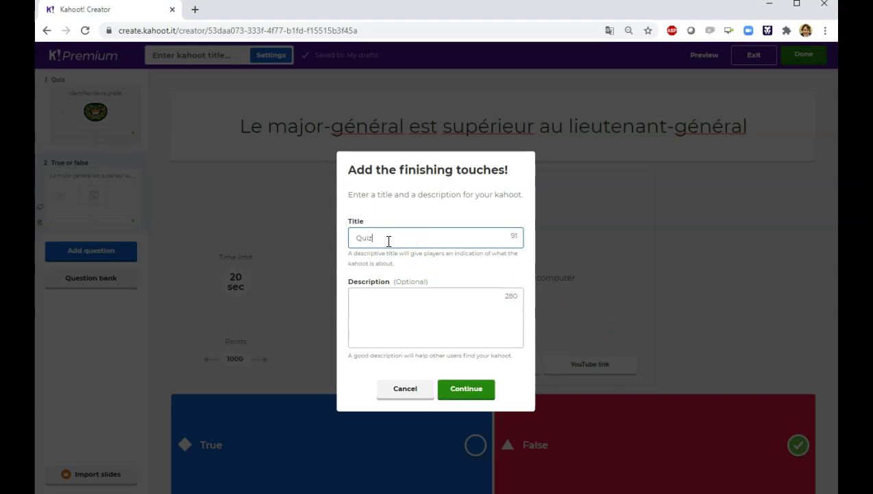
pyautogui.write(' Grades')
pyautogui.click(477, 389)
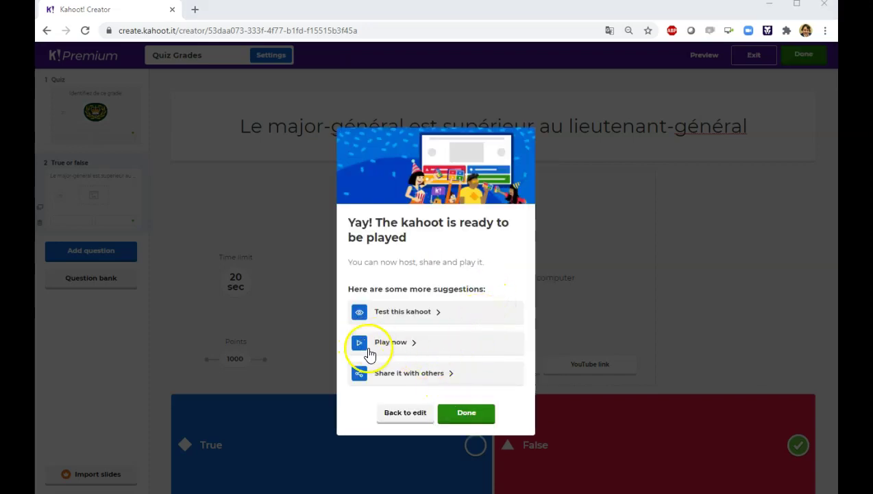
pyautogui.click(468, 414)
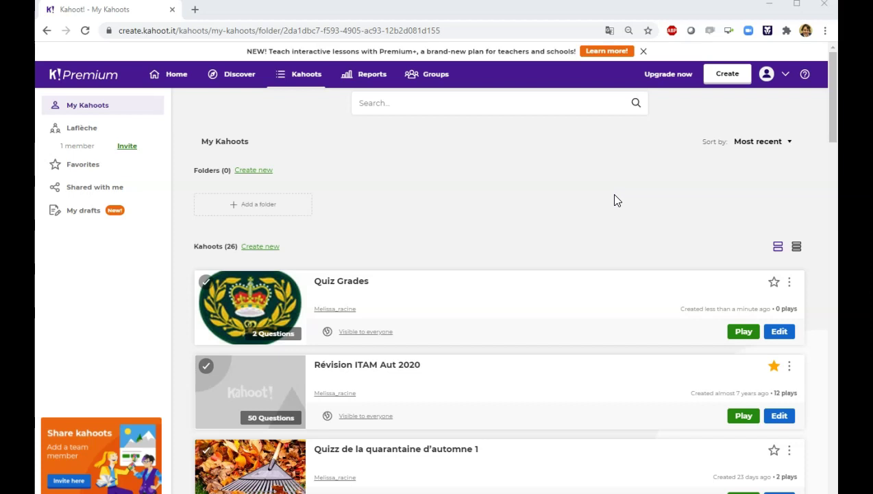
# Step: Host Quiz Grades as a live Teach game in Classic player-versus-player mode
pyautogui.click(742, 333)
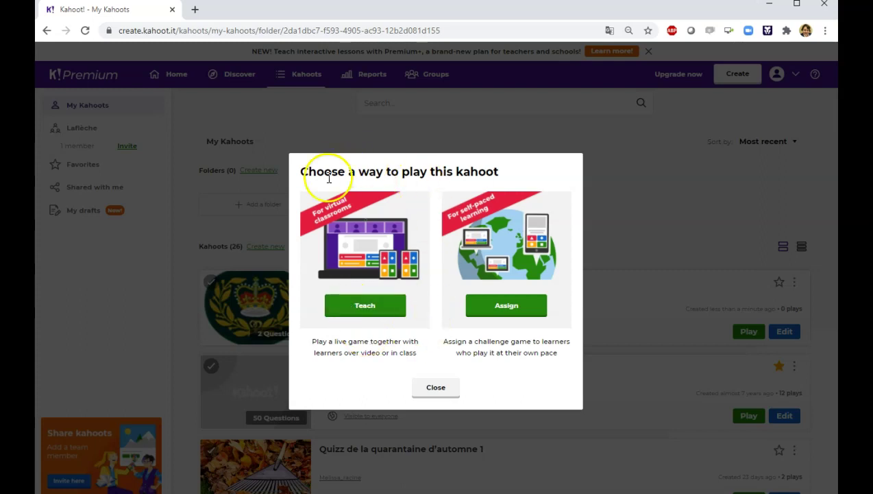
pyautogui.click(358, 309)
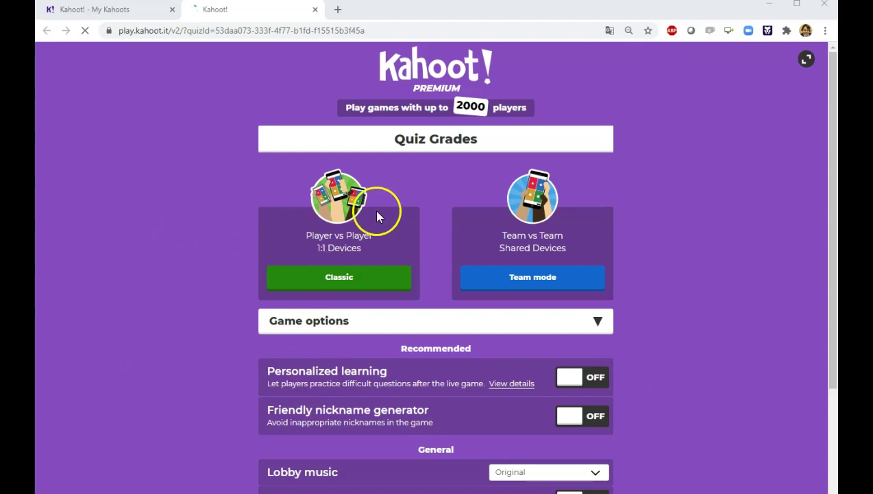
pyautogui.click(359, 283)
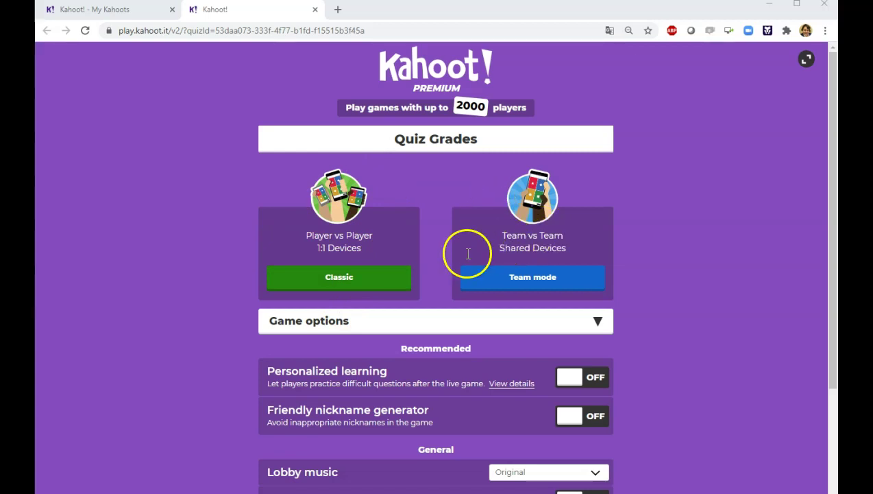
pyautogui.click(339, 282)
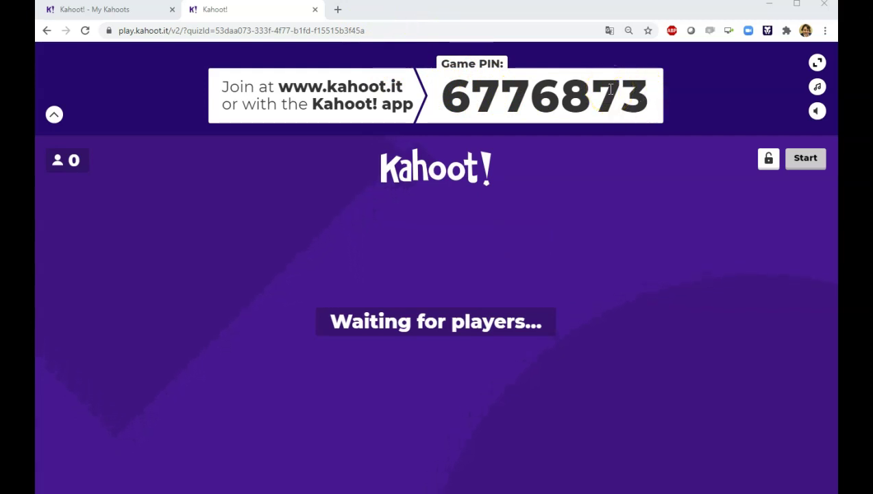
# Step: Load the player join page kahoot.it in a new browser tab
pyautogui.click(337, 9)
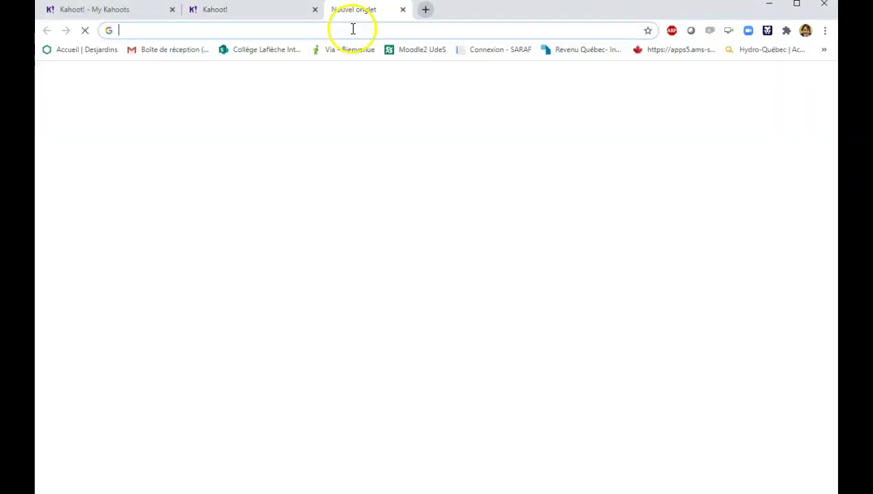
pyautogui.click(358, 29)
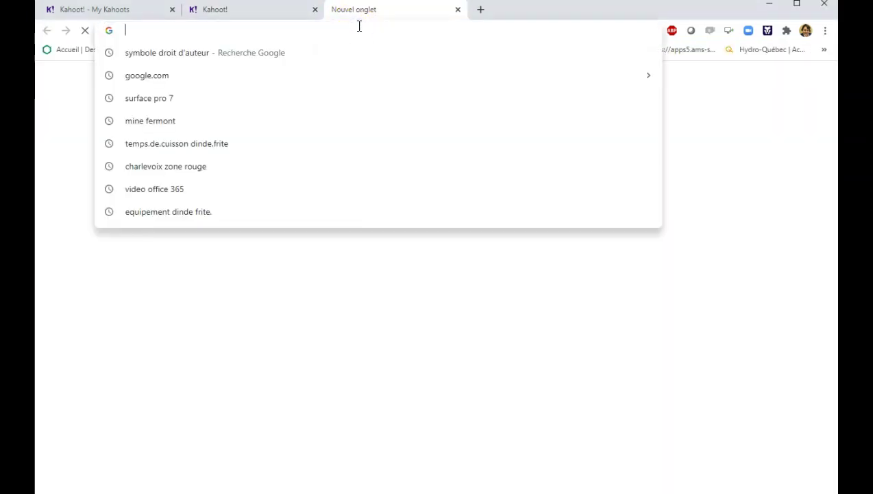
pyautogui.write('kahoot.it')
pyautogui.press('Return')
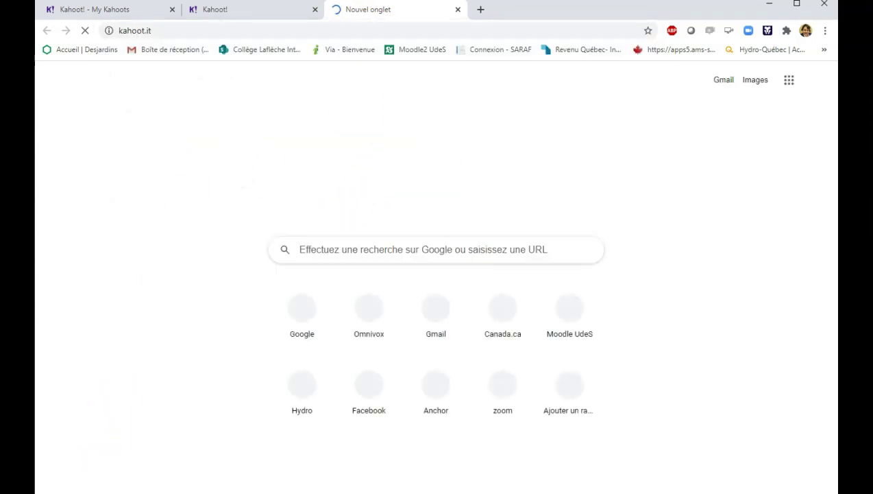
# Step: Paste the game PIN from the host lobby into the player join page and submit it
pyautogui.hotkey('ctrl', 'pageup')
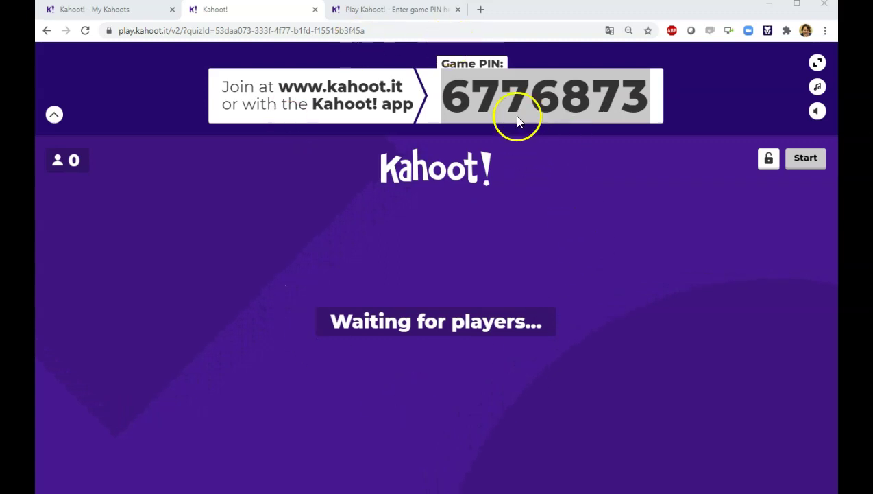
pyautogui.click(401, 14)
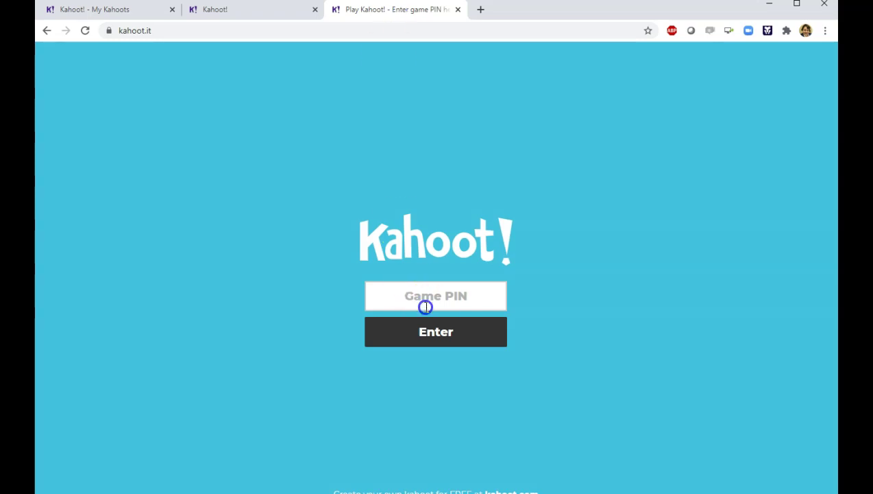
pyautogui.click(388, 295)
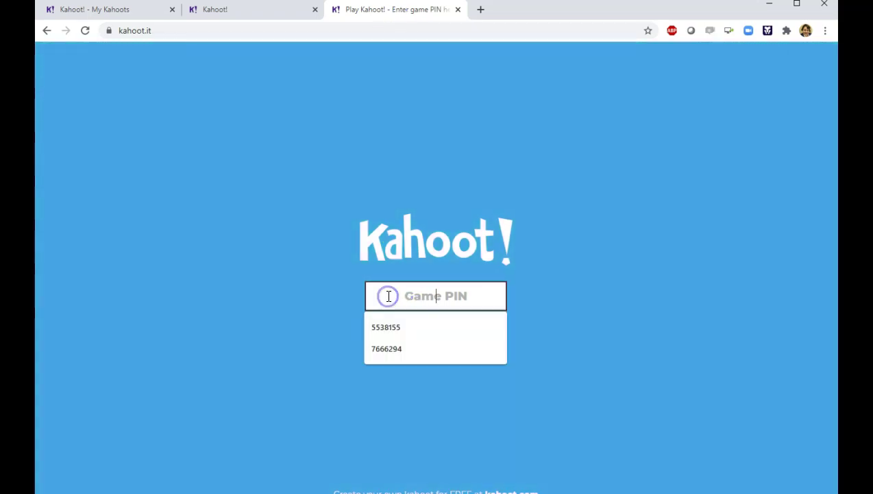
pyautogui.rightClick(388, 295)
pyautogui.click(414, 369)
pyautogui.click(594, 257)
pyautogui.click(438, 336)
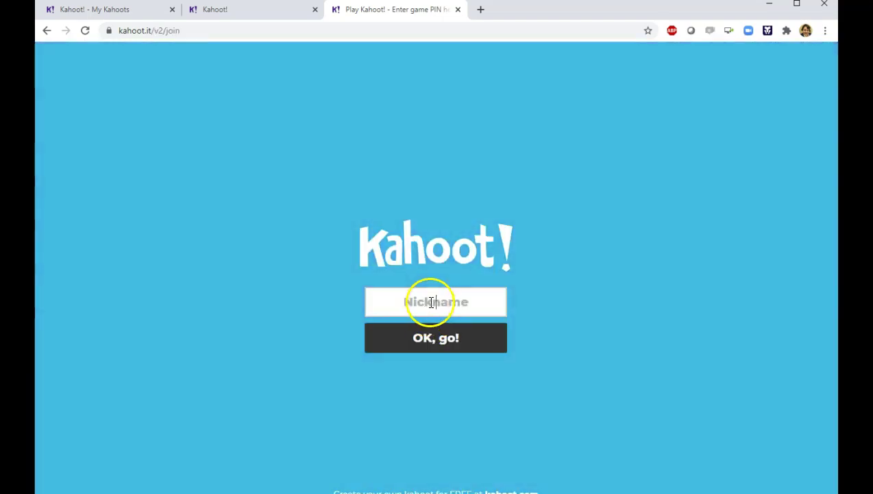
# Step: Join the game as a player with the nickname "nom"
pyautogui.click(432, 302)
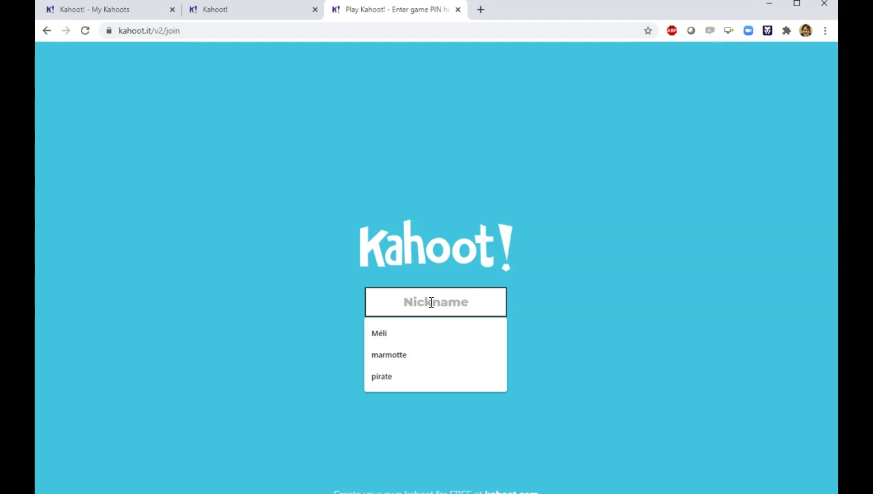
pyautogui.write('nom')
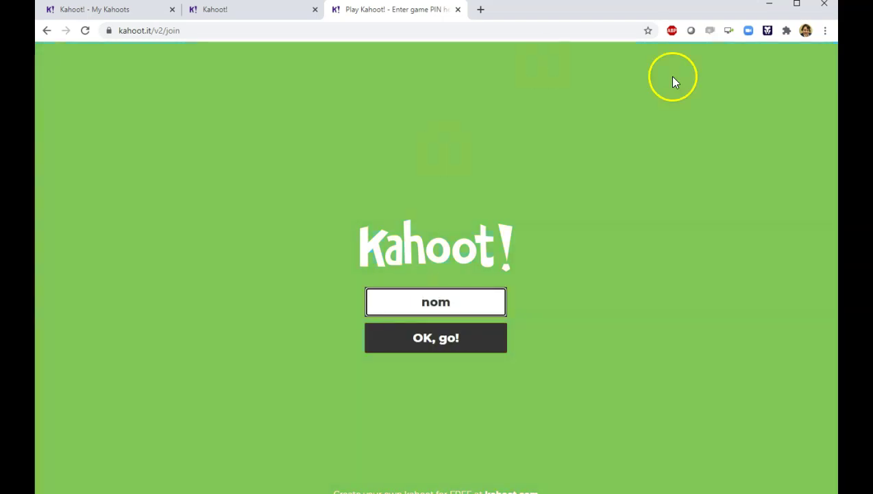
pyautogui.click(440, 345)
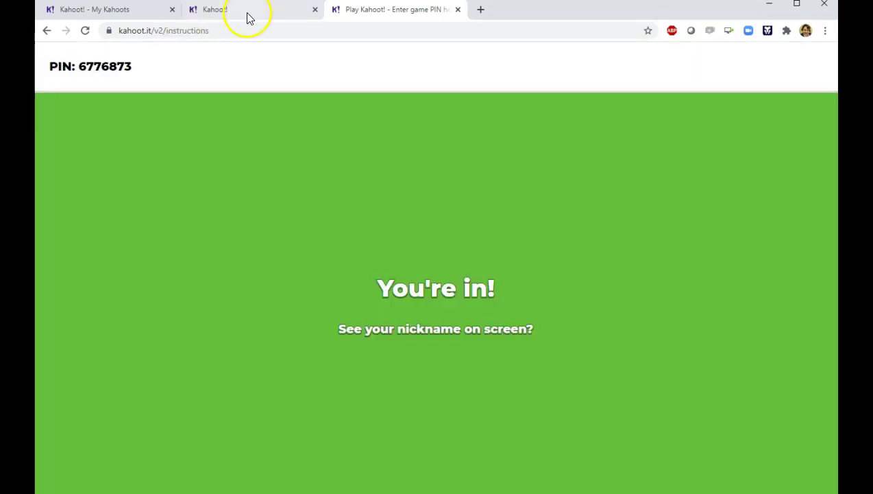
# Step: Return to the host lobby, clear the game PIN highlight and start the live game
pyautogui.click(247, 14)
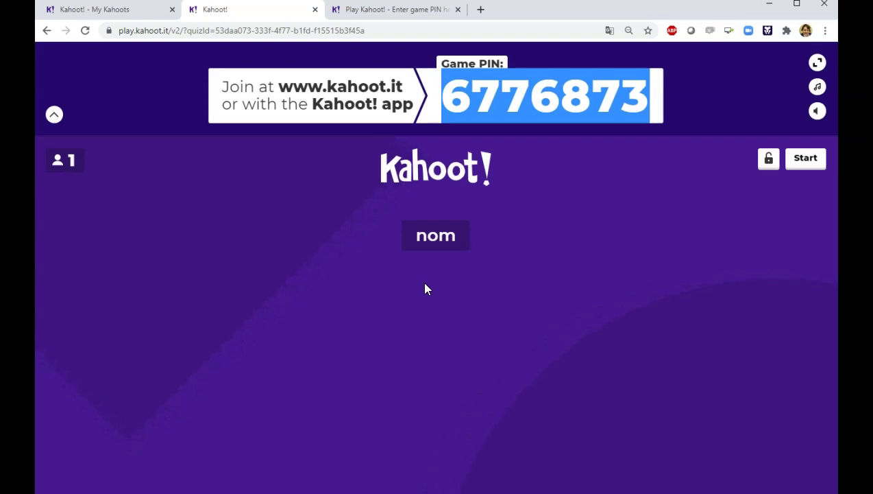
pyautogui.click(229, 357)
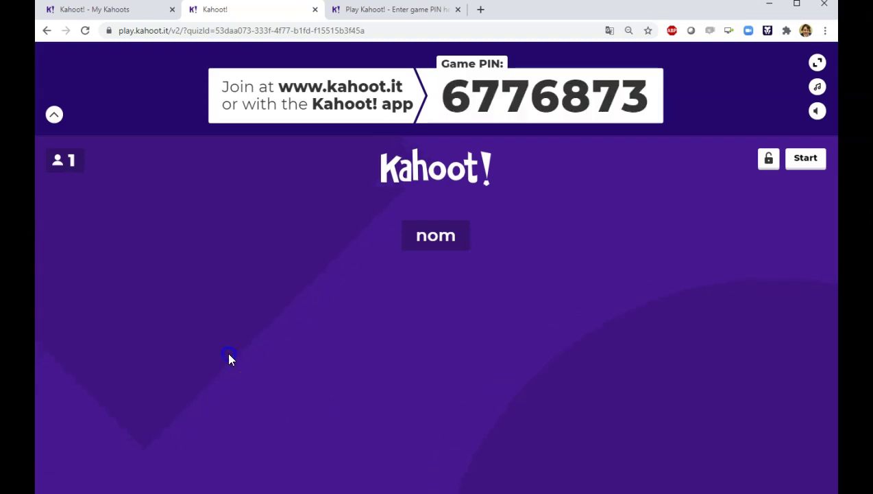
pyautogui.click(809, 159)
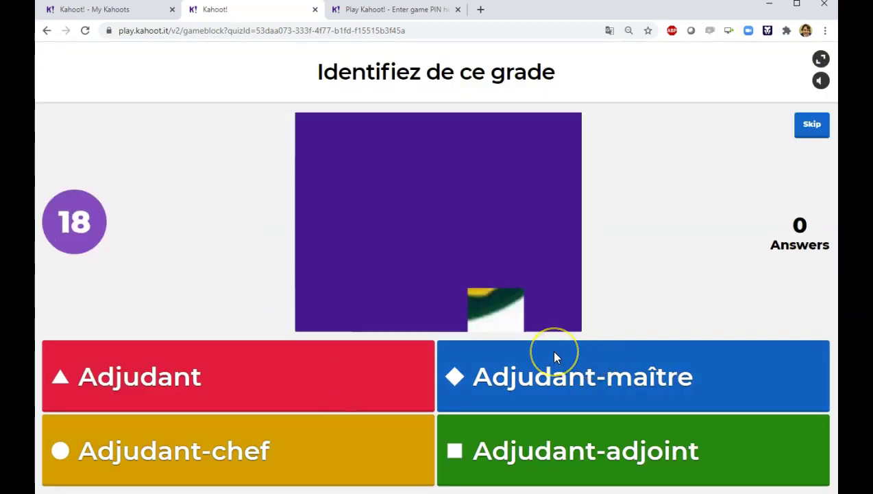
# Step: Answer the question "Identifiez de ce grade" on the player page with the blue diamond, Adjudant-maître, after checking the options on the host screen
pyautogui.click(378, 11)
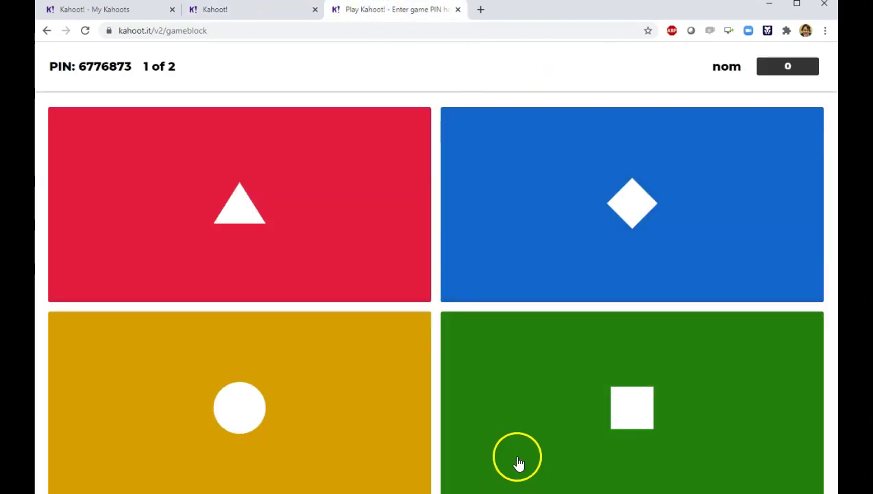
pyautogui.click(258, 16)
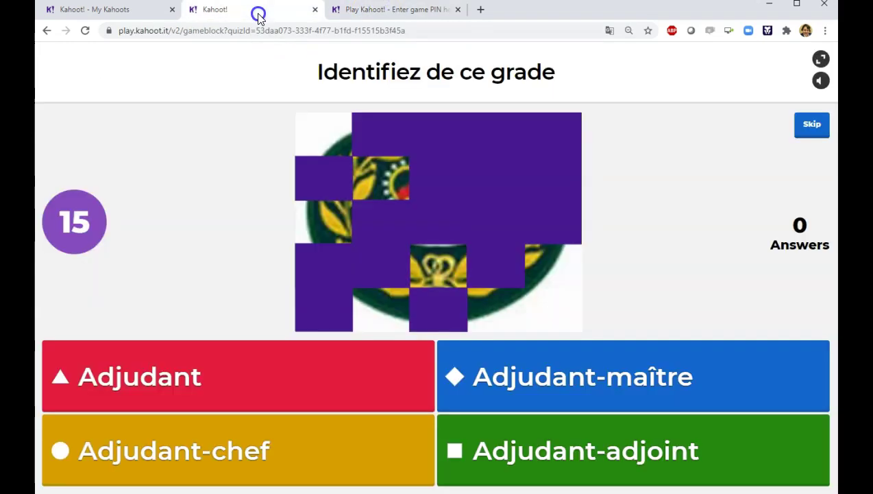
pyautogui.click(362, 14)
pyautogui.click(646, 205)
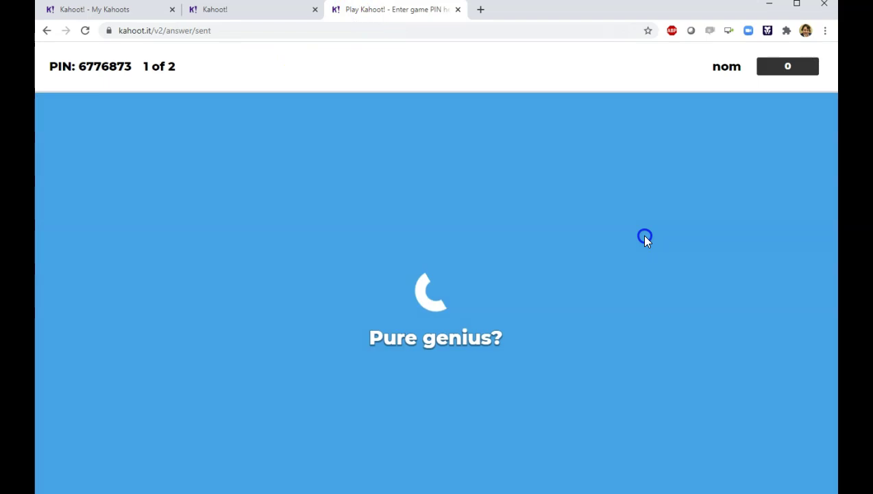